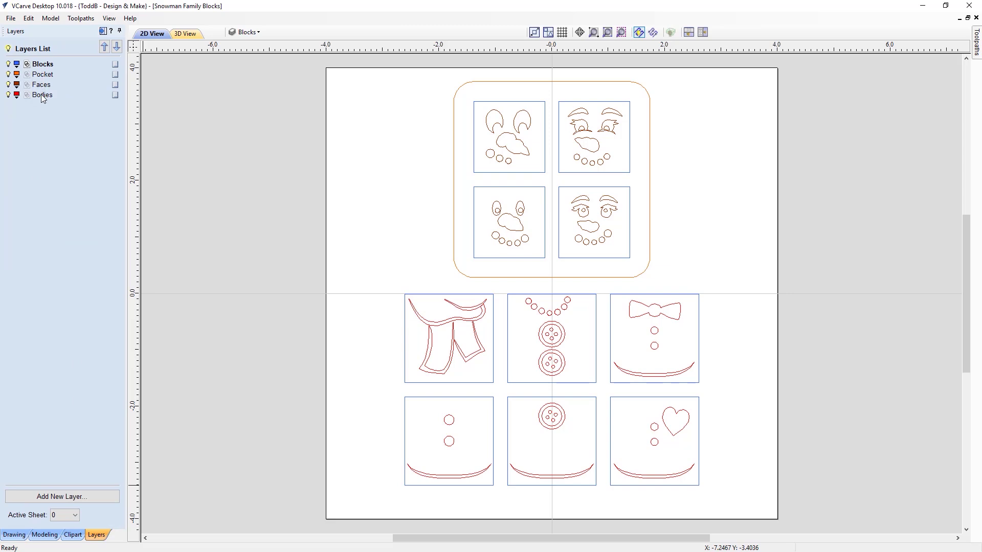
- Toggle the visibility of the Blocks, Pocket, Faces and Bodies layers off and on to identify the vectors on each
click(8, 64)
click(8, 64)
click(8, 75)
click(8, 74)
click(8, 85)
click(10, 83)
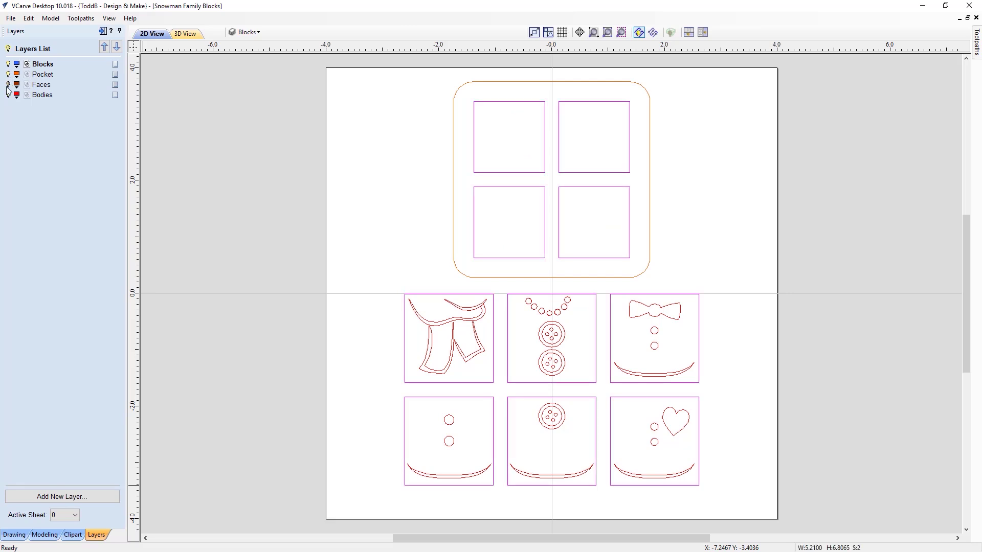
click(8, 85)
click(9, 96)
click(9, 96)
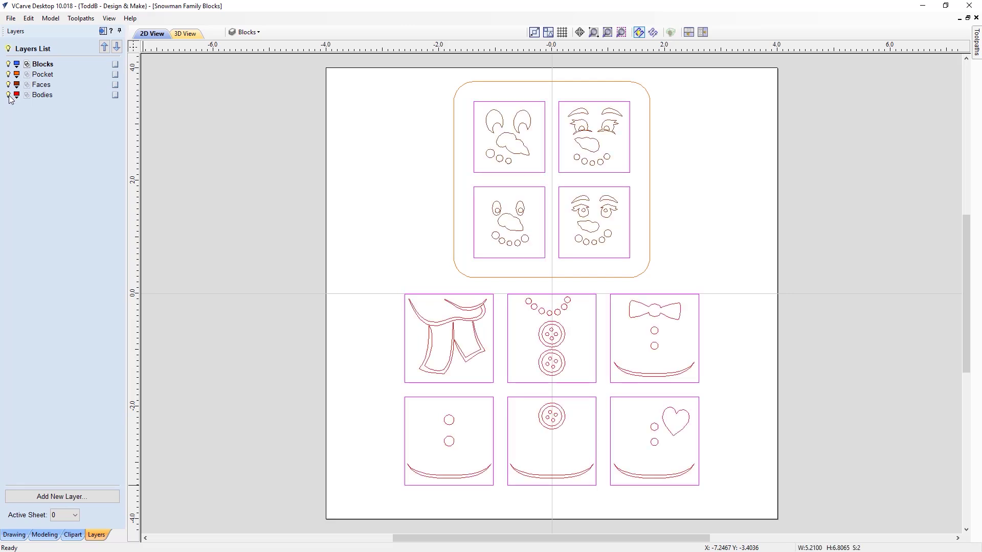
click(456, 205)
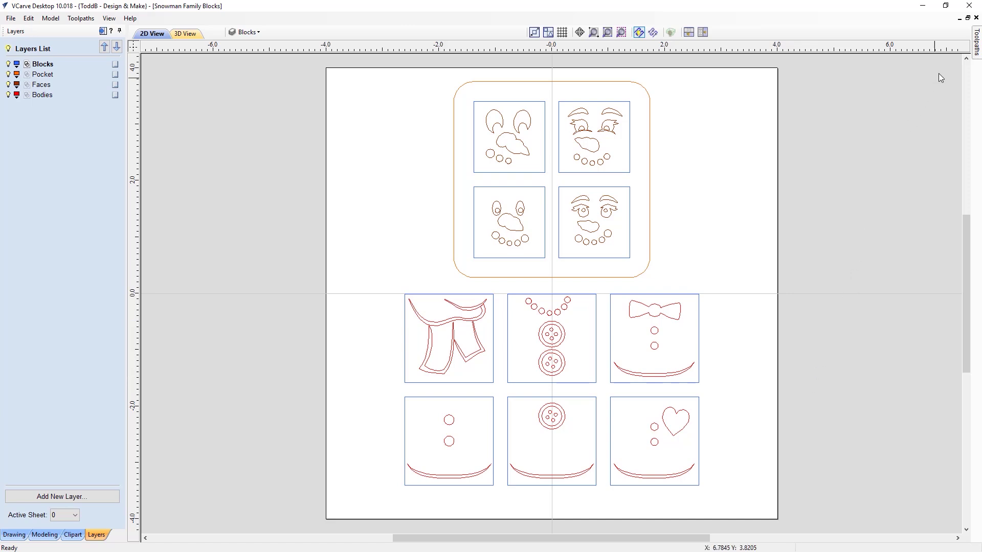
- Show the toolpath list and drawing tools, and inspect the Array Copy options without making any copies
click(977, 43)
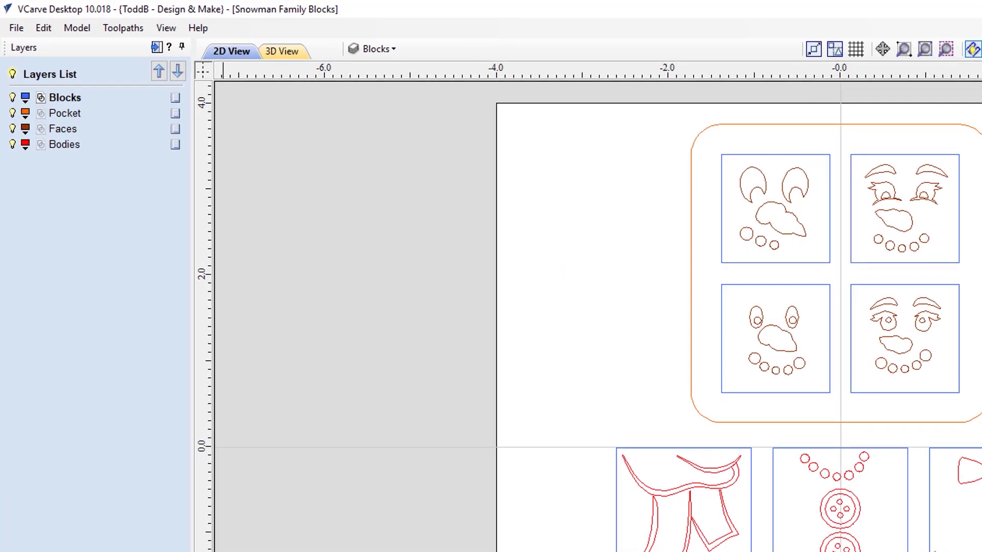
click(14, 543)
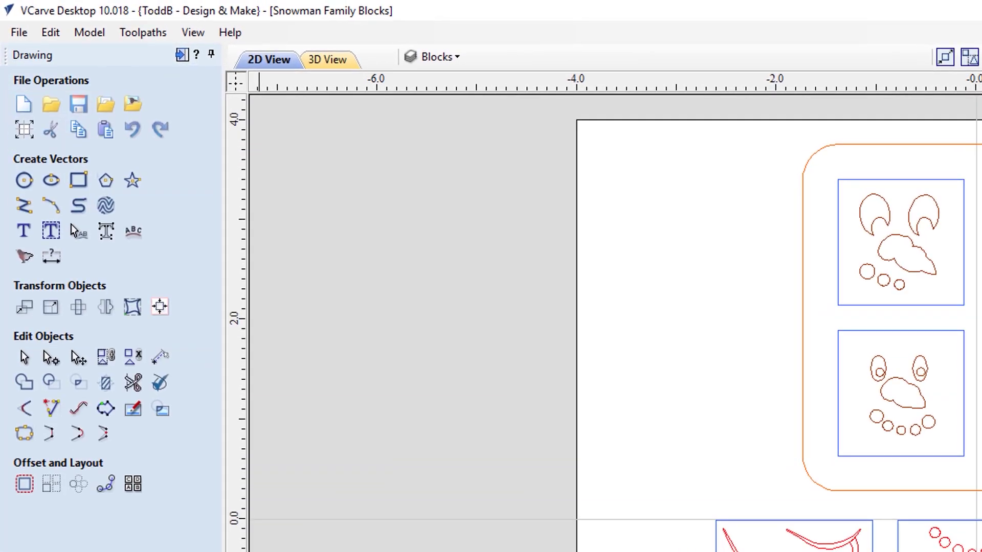
click(50, 489)
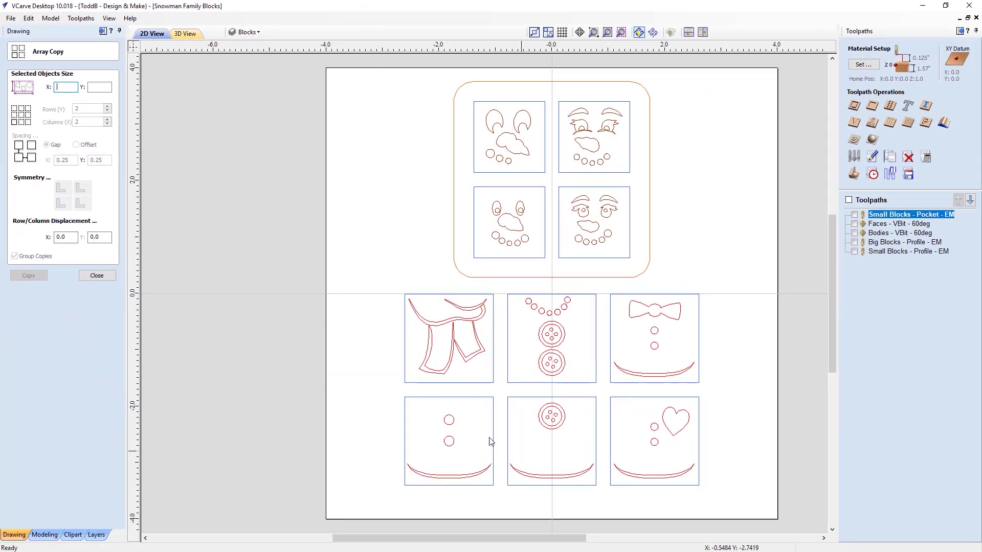
click(105, 276)
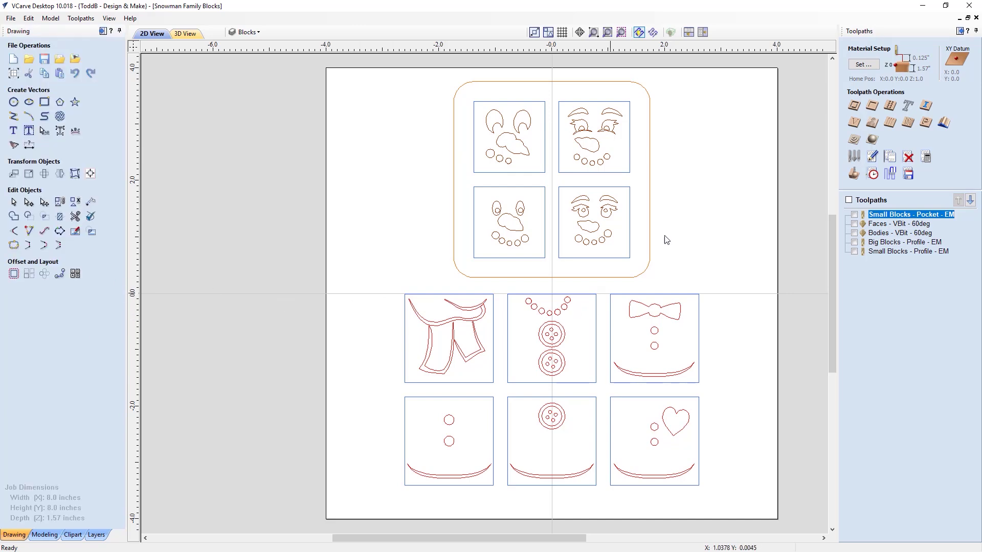
- Arrange the 2D and 3D views side by side and simulate the Small Blocks - Pocket - EM toolpath on the 3D material
click(703, 32)
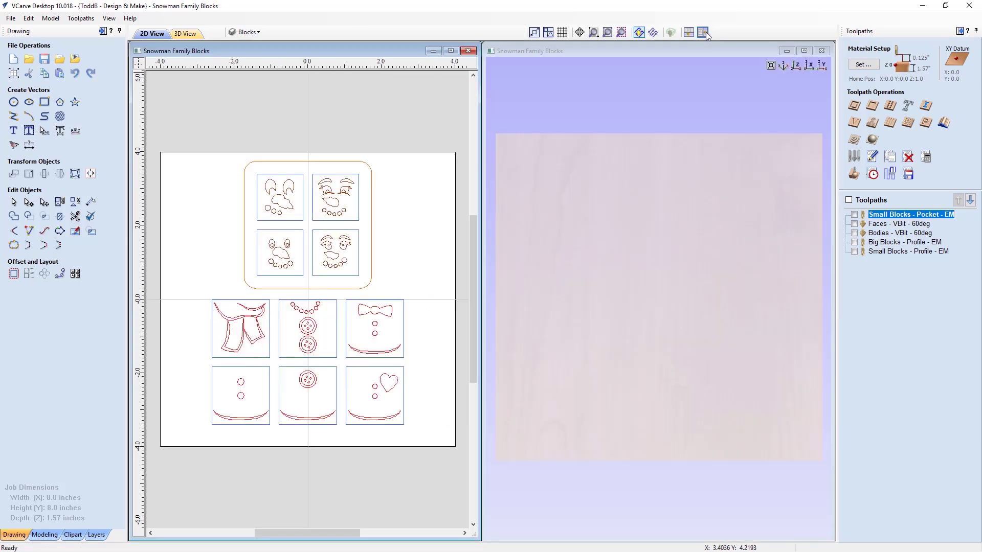
click(855, 214)
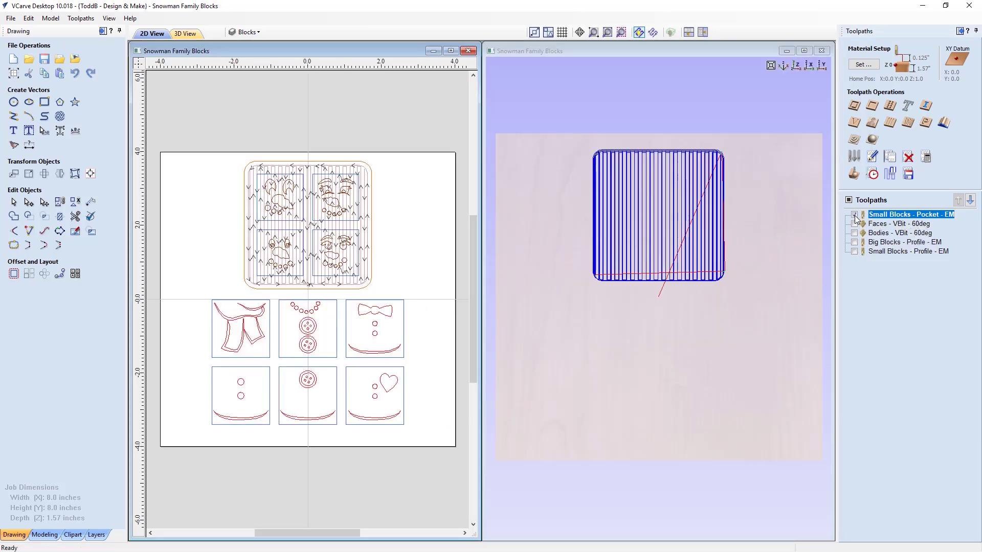
click(853, 174)
click(904, 227)
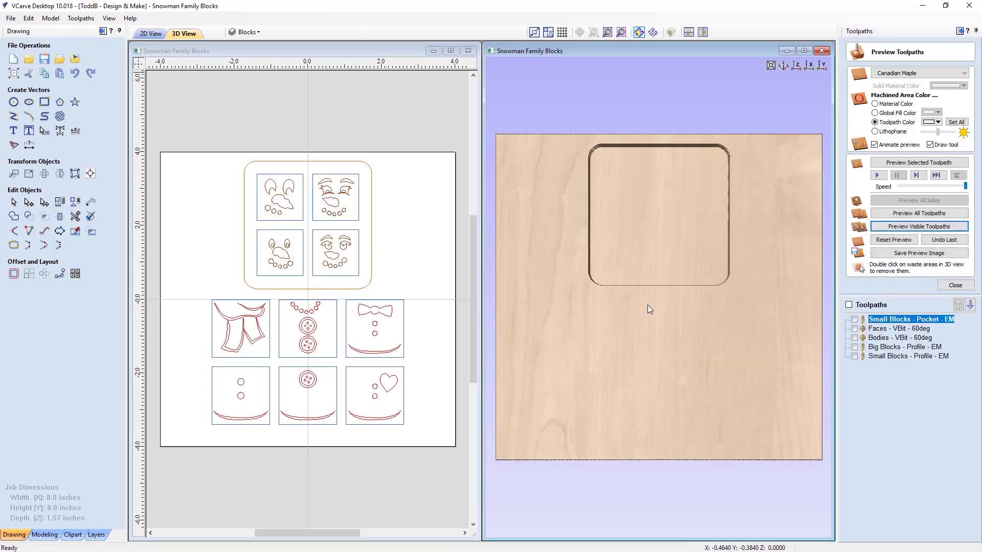
drag(643, 311, 674, 240)
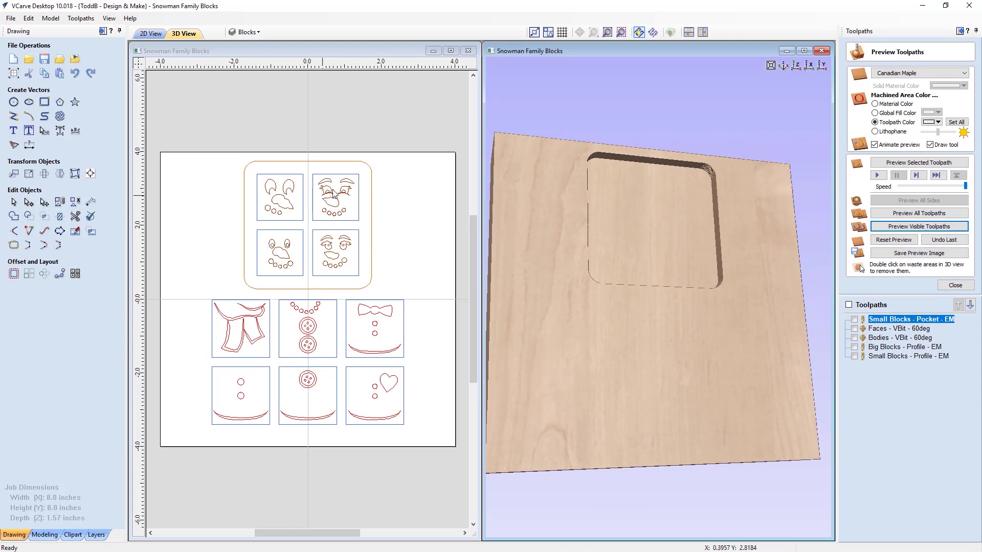
drag(679, 250, 651, 269)
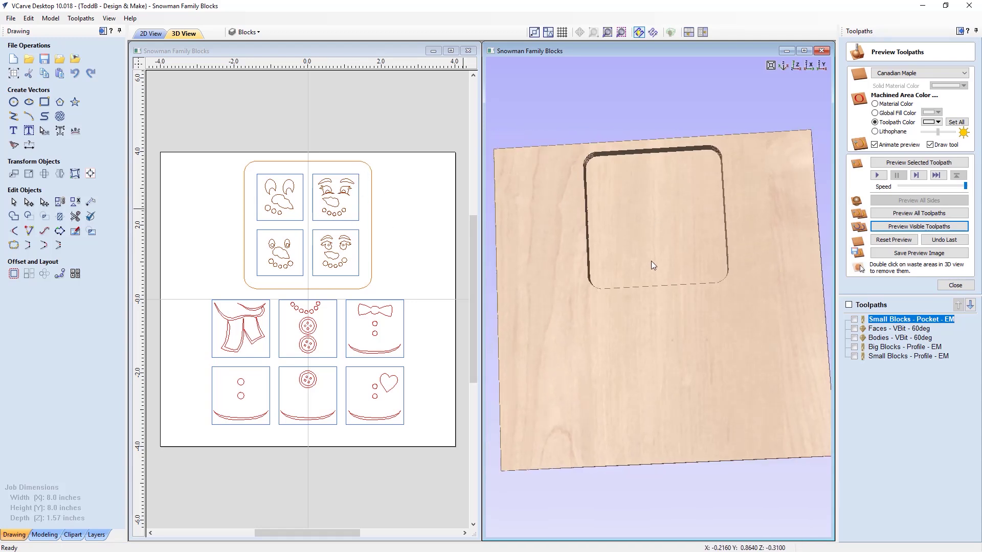
drag(632, 228, 658, 236)
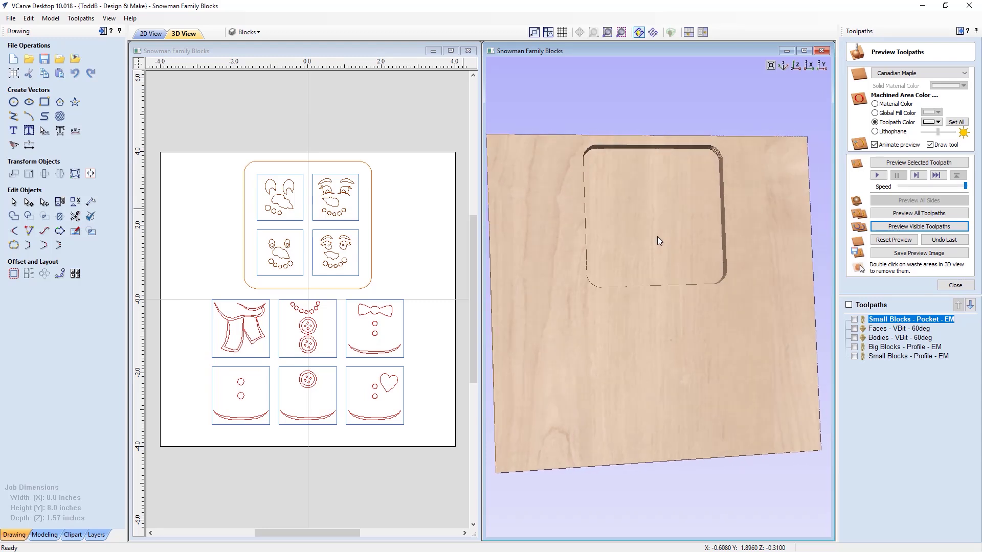
- Review the V-carve settings of the Faces - VBit - 60deg toolpath and simulate it on the 3D material
click(855, 328)
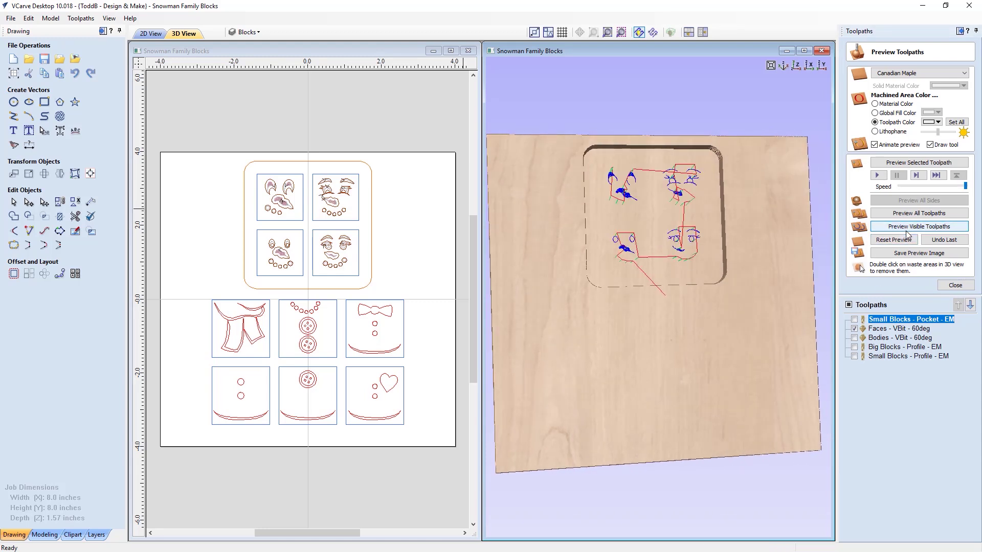
double_click(881, 328)
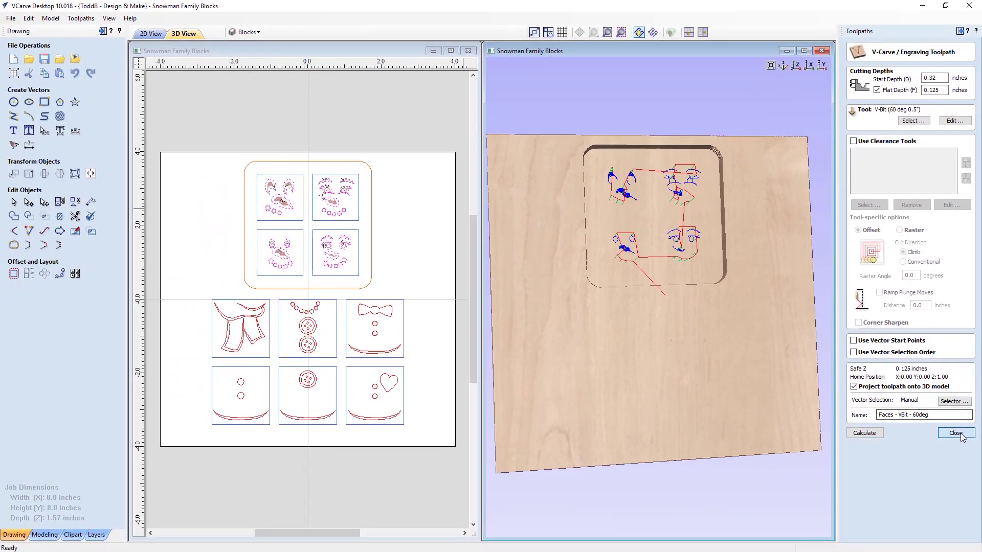
click(954, 475)
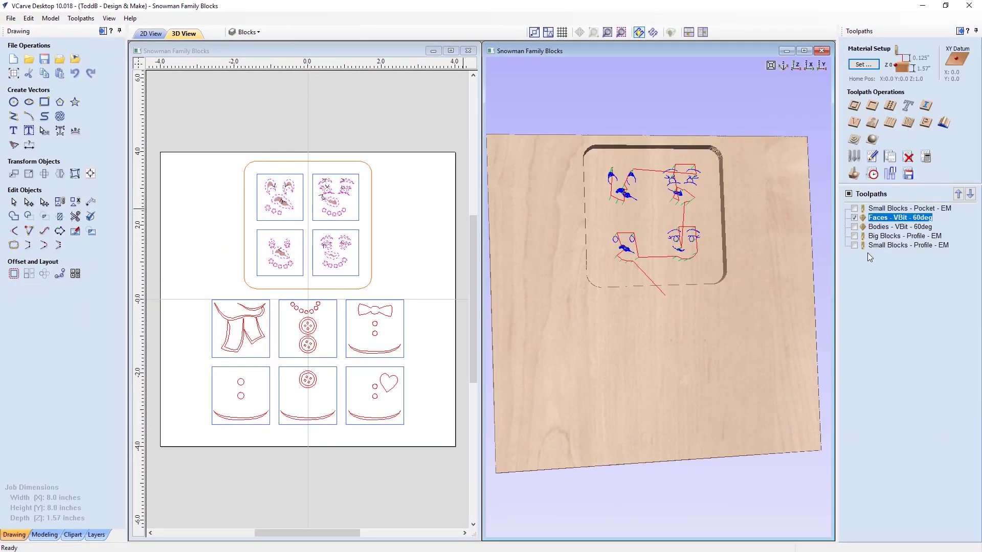
click(854, 174)
click(902, 226)
drag(678, 261, 663, 213)
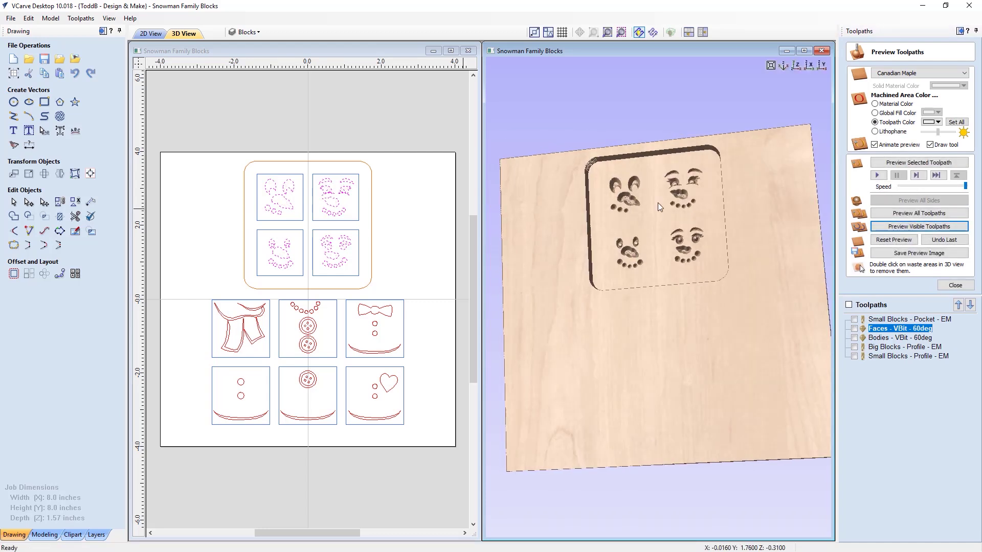
- Simulate only the Bodies - VBit - 60deg toolpath and inspect the carved body details in 3D
click(855, 338)
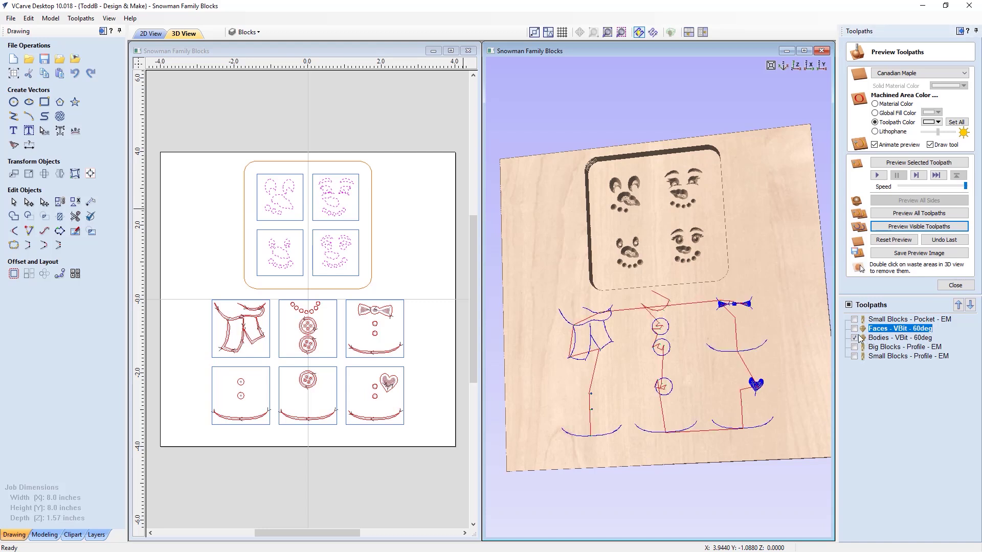
click(891, 232)
drag(693, 341, 726, 353)
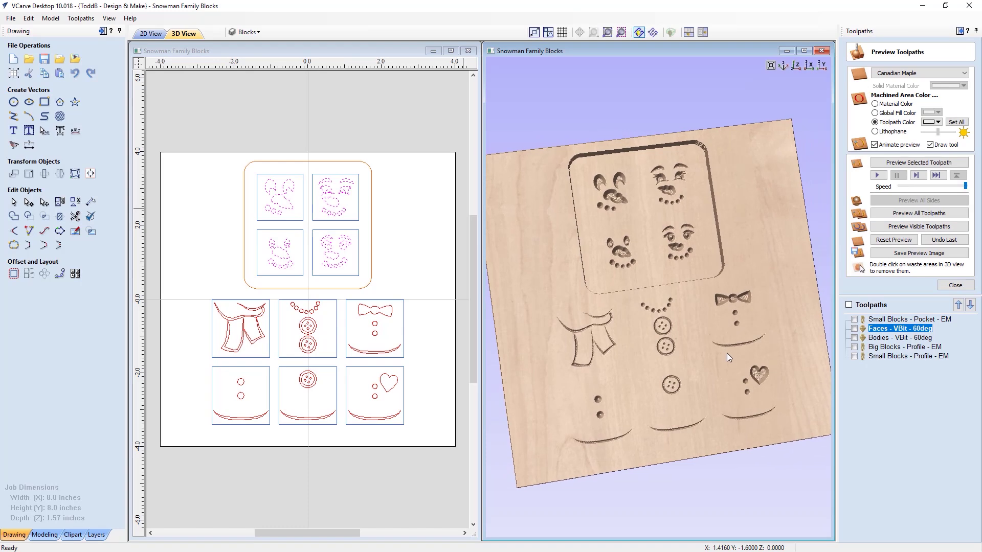
- Review the Big Blocks - Profile - EM toolpath's settings and examine its tab placement around the six large blocks in an enlarged 2D view
click(855, 347)
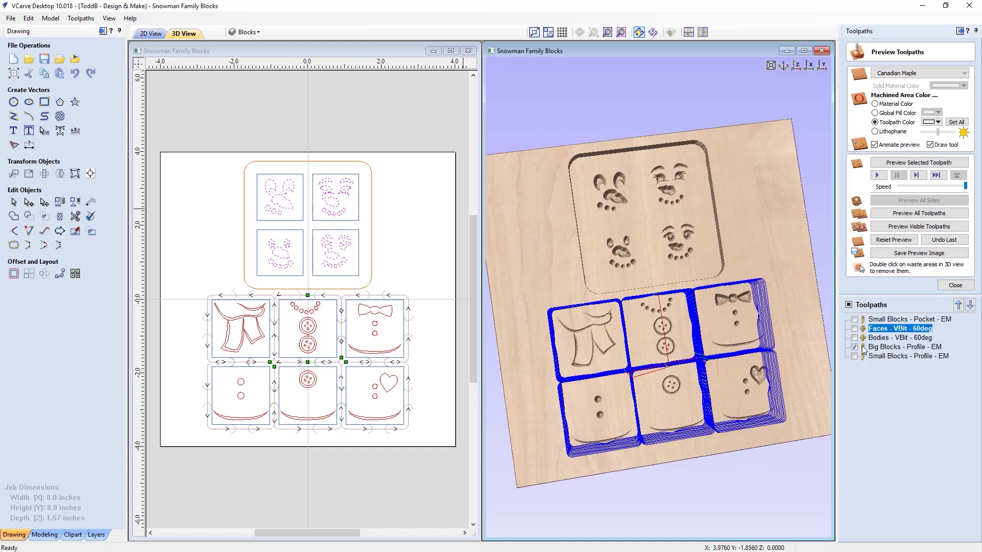
double_click(890, 350)
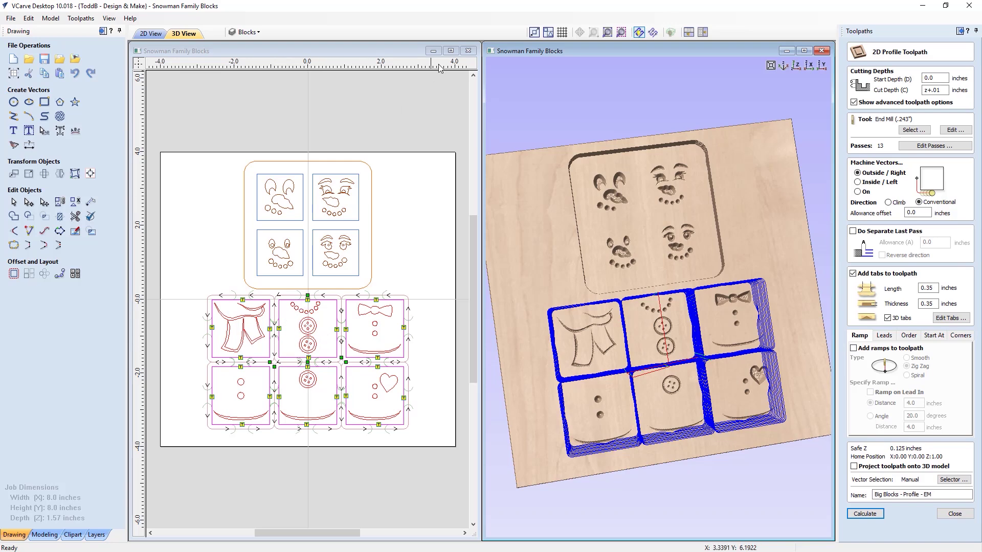
click(450, 51)
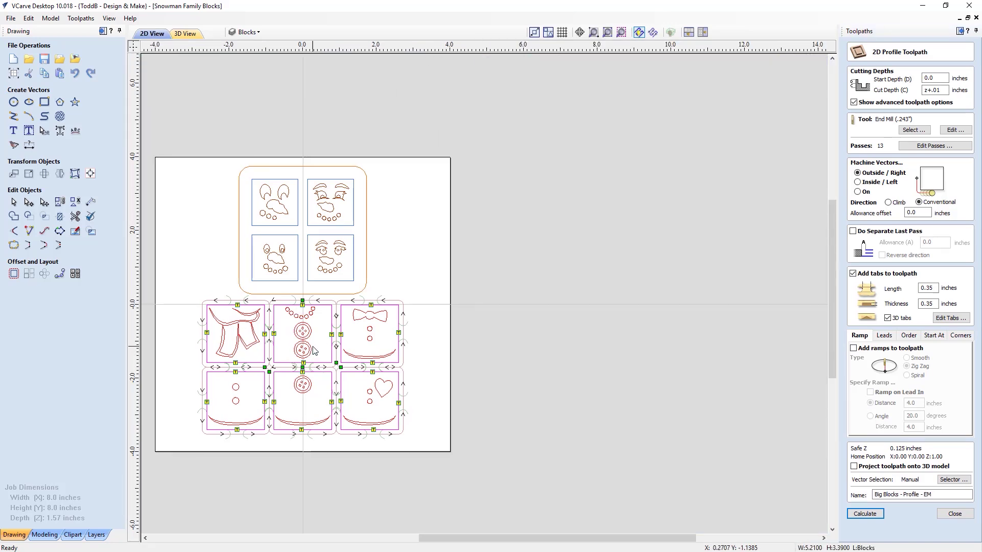
key(F6)
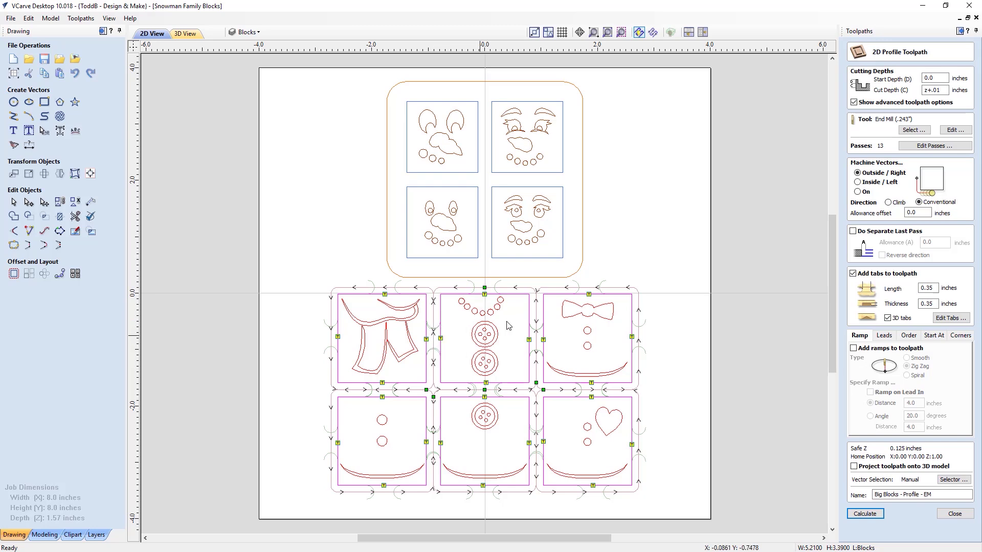
click(704, 32)
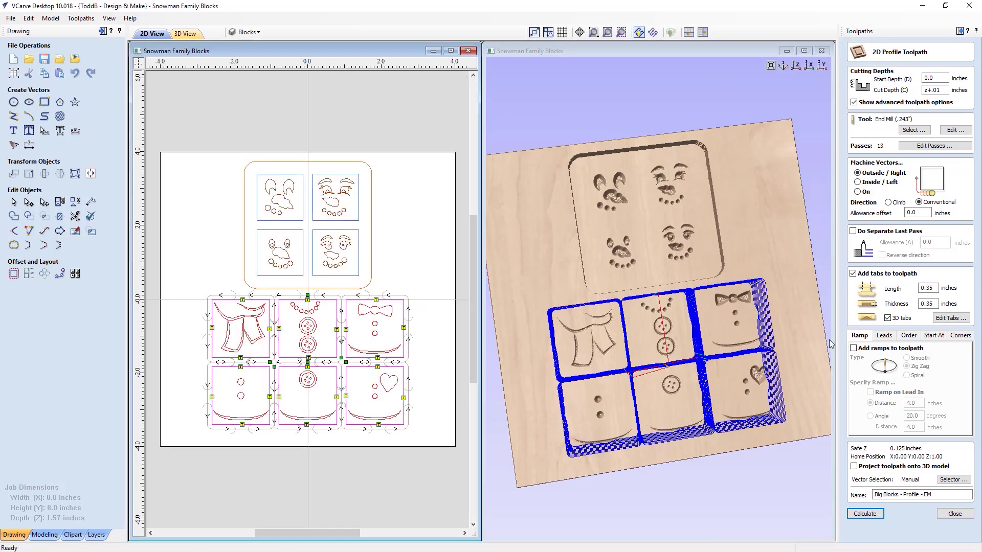
click(955, 514)
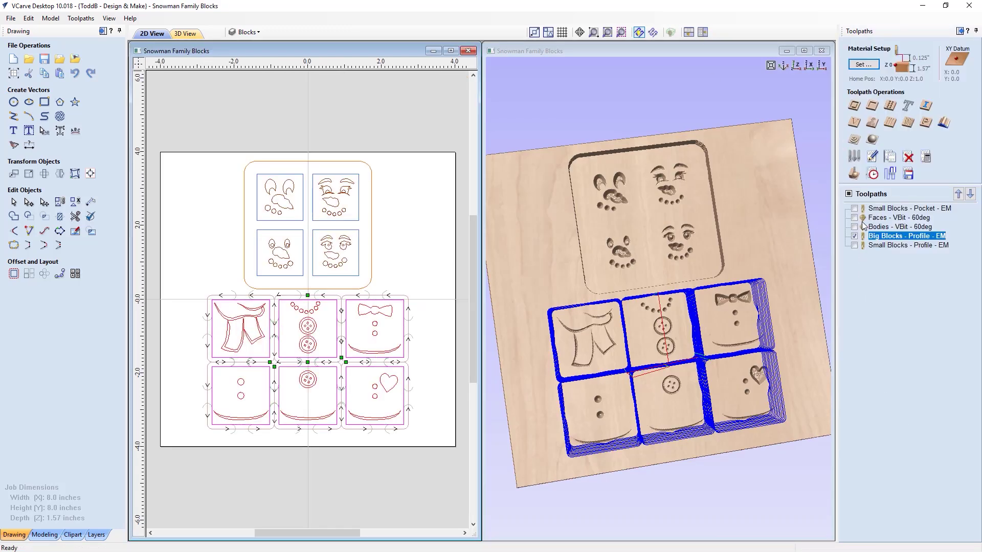
- Simulate the Big Blocks - Profile - EM toolpath and inspect the tabs around the cut-out large blocks in 3D
click(854, 174)
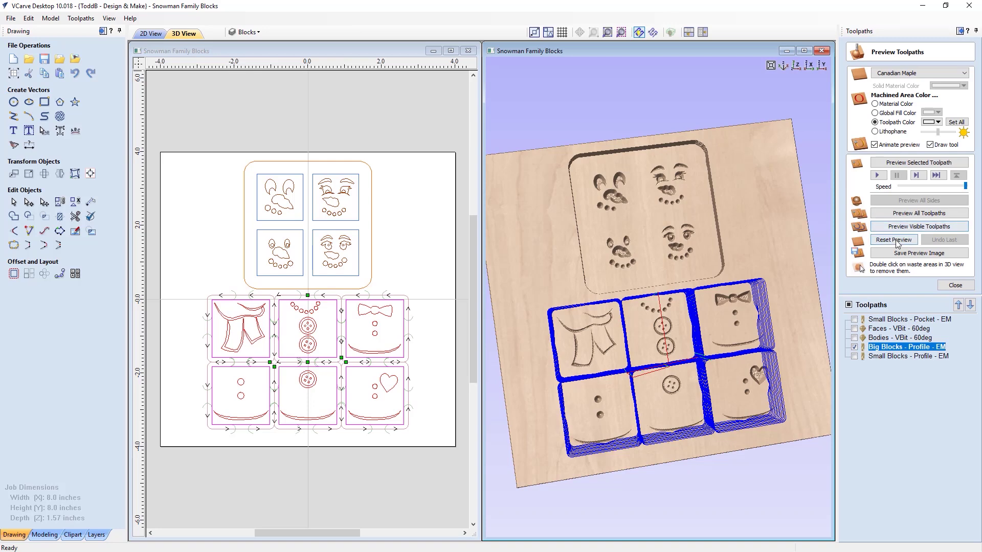
click(920, 227)
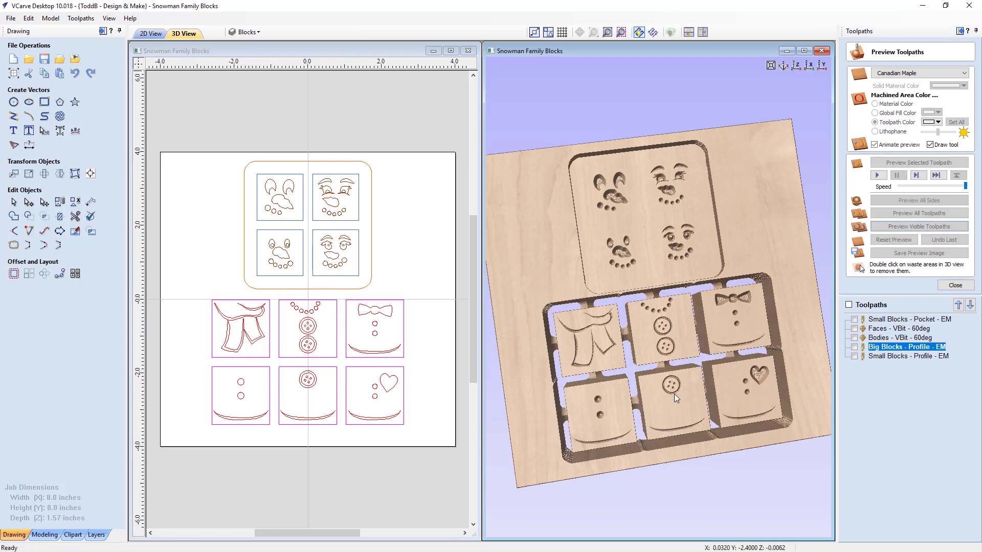
drag(665, 388, 663, 348)
mouse_move(670, 391)
mouse_down()
mouse_move(683, 395)
mouse_move(676, 378)
mouse_up()
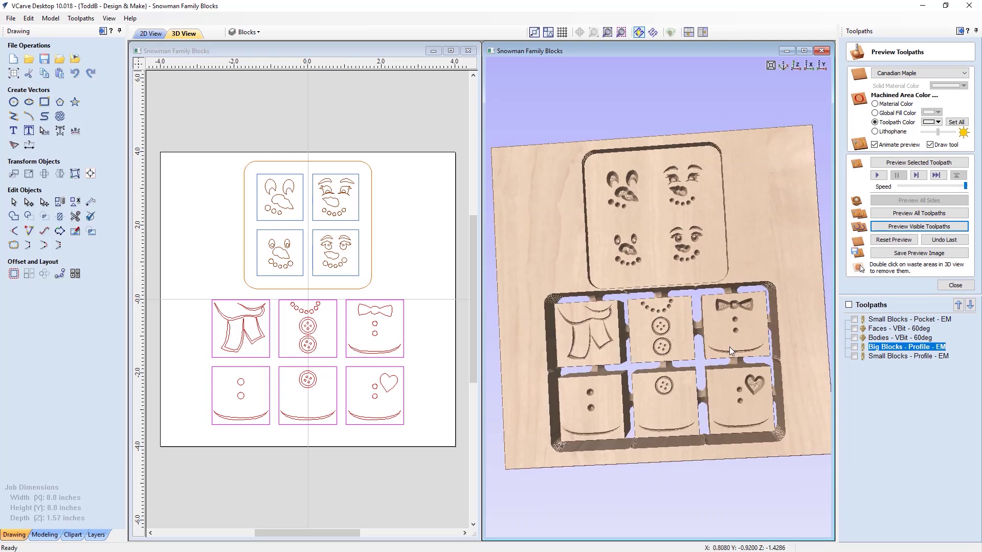
- Simulate the Small Blocks - Profile - EM toolpath and inspect the four cut-out face blocks in 3D
click(854, 357)
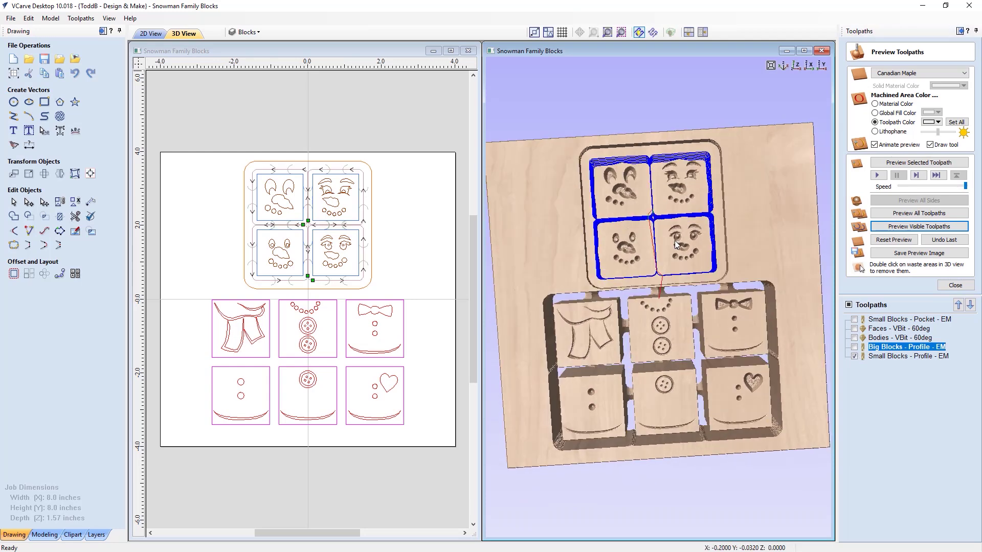
click(909, 228)
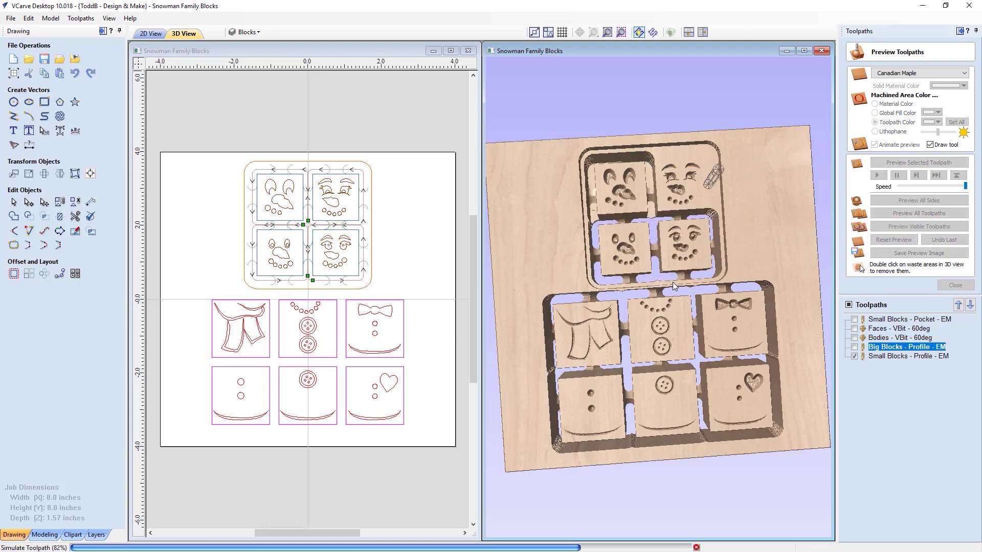
drag(673, 281, 681, 331)
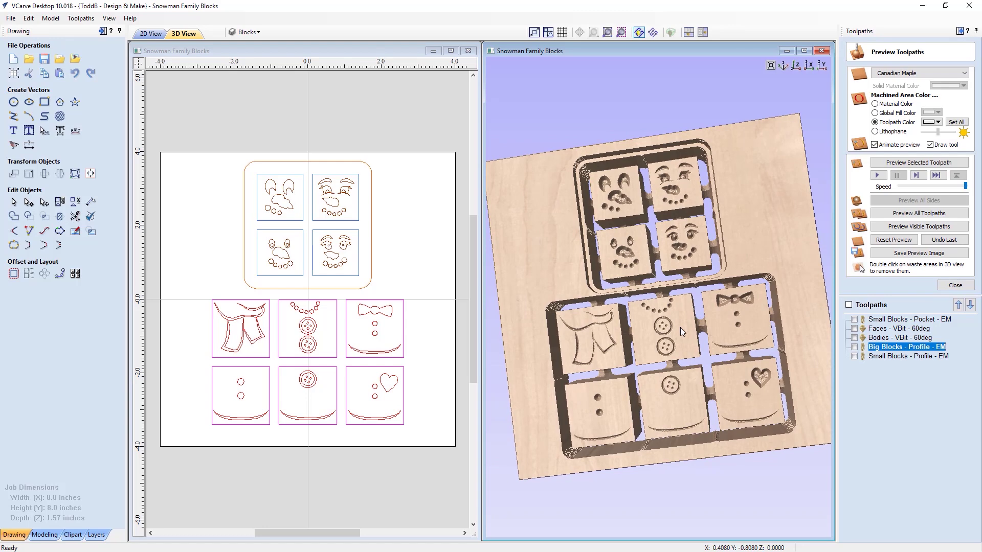
mouse_move(680, 327)
mouse_down()
mouse_move(671, 332)
mouse_move(683, 337)
mouse_up()
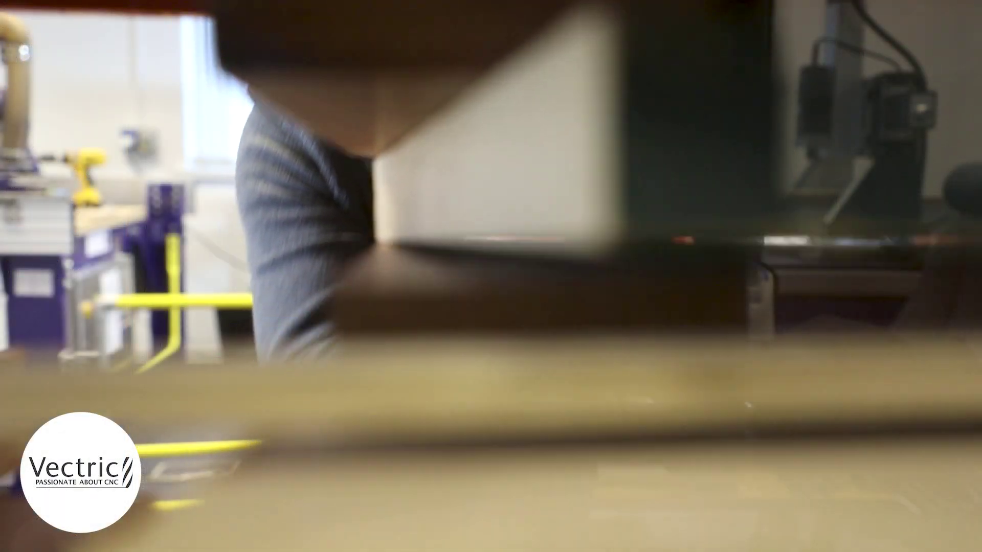